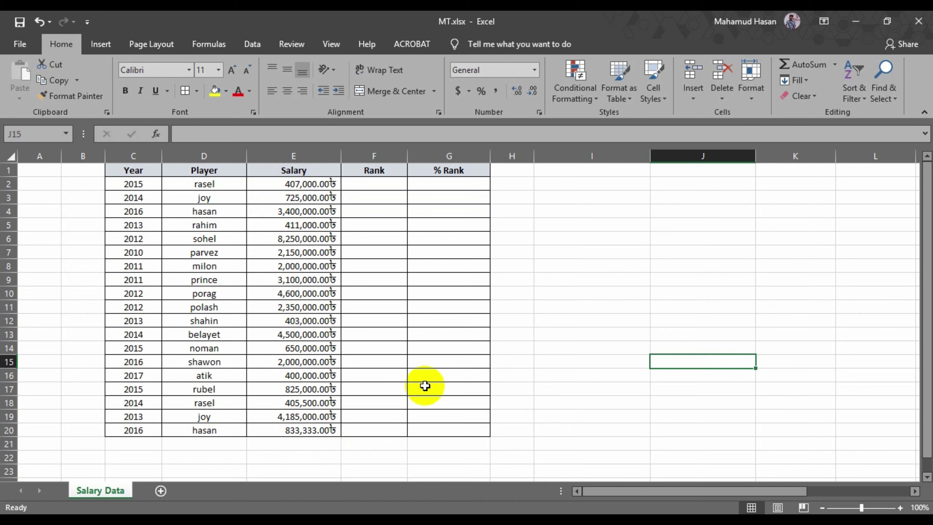
Step: Enter =RANK(E2,E2:E20) in F2, ranking the first player's salary at 16
{"action": "left_click", "coordinate": [376, 182]}
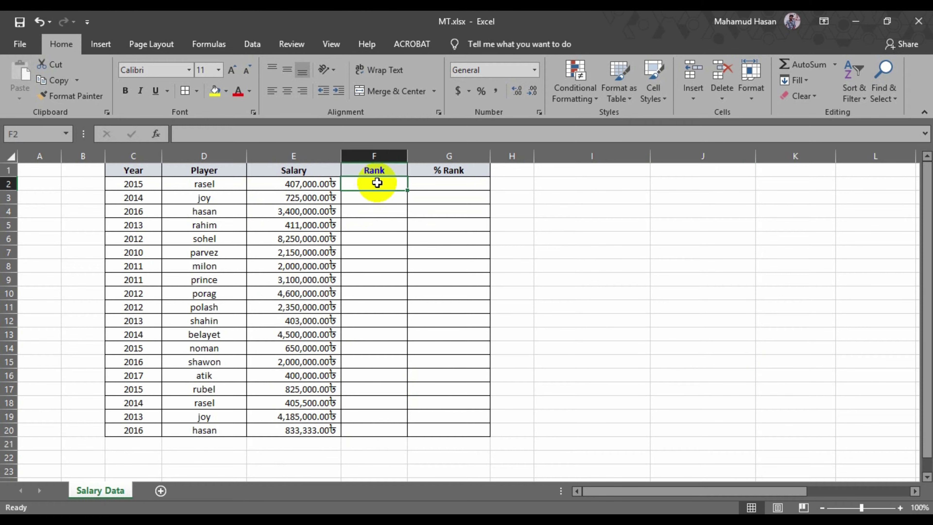
{"action": "type", "text": "="}
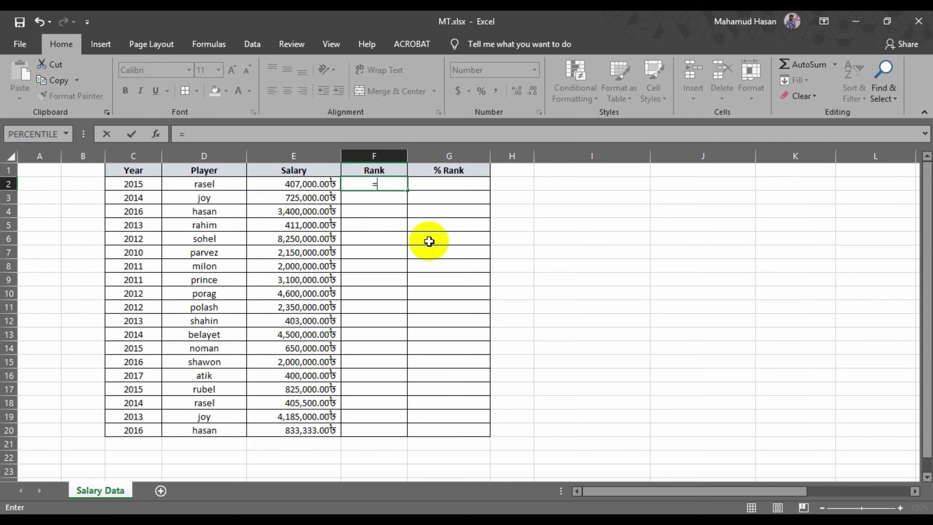
{"action": "type", "text": "rank"}
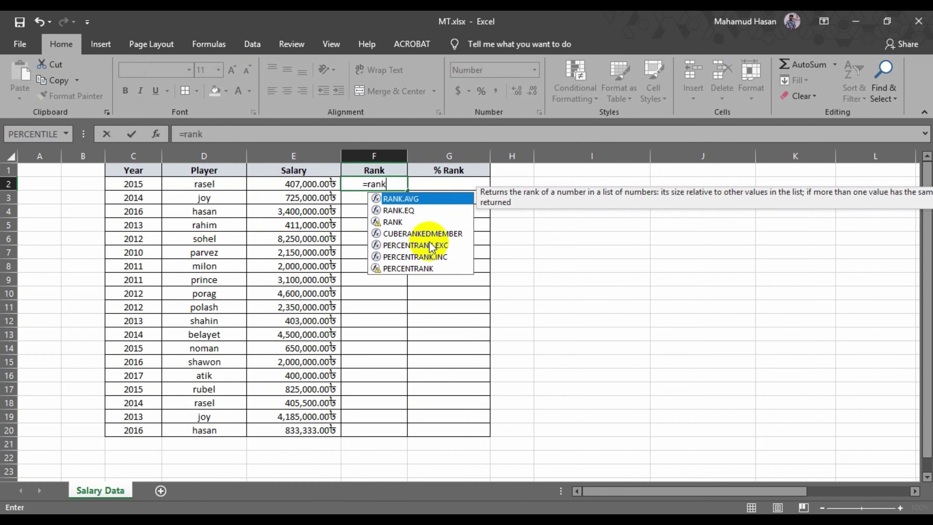
{"action": "type", "text": "("}
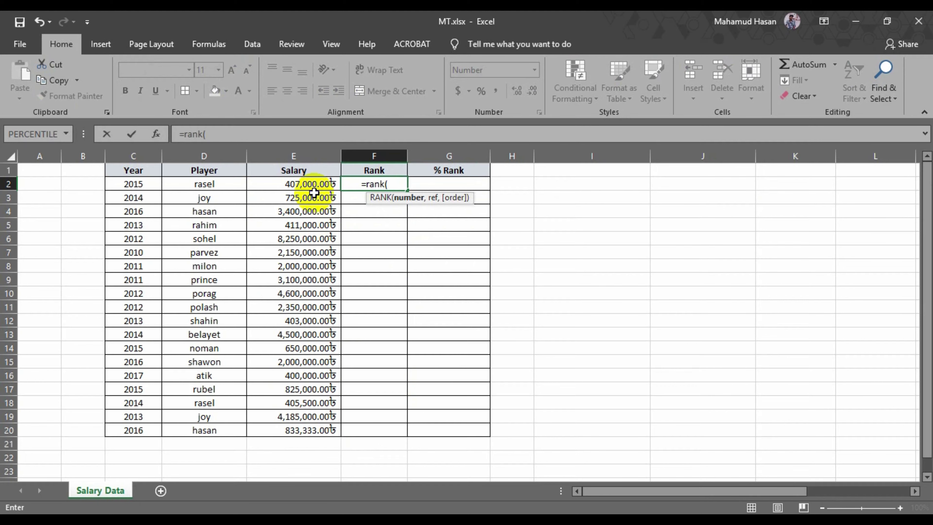
{"action": "left_click_drag", "start_coordinate": [313, 184], "coordinate": [314, 186]}
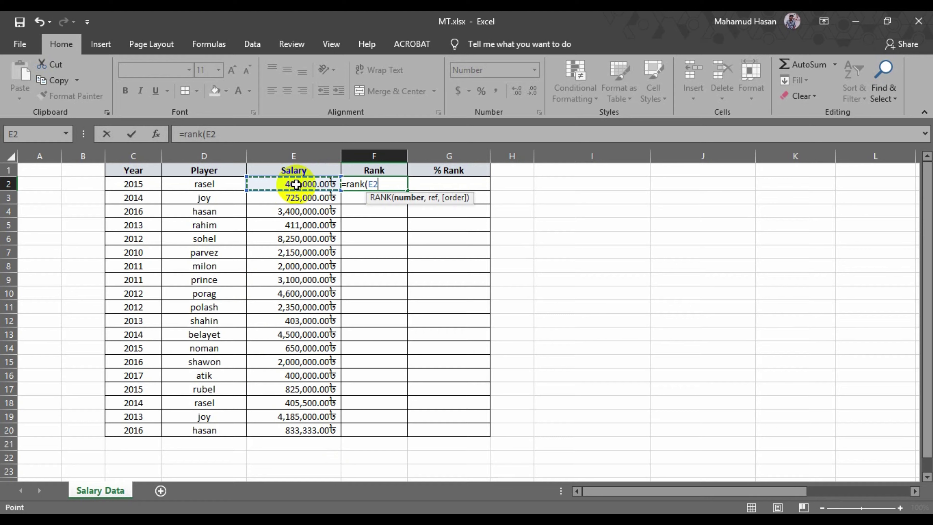
{"action": "type", "text": ","}
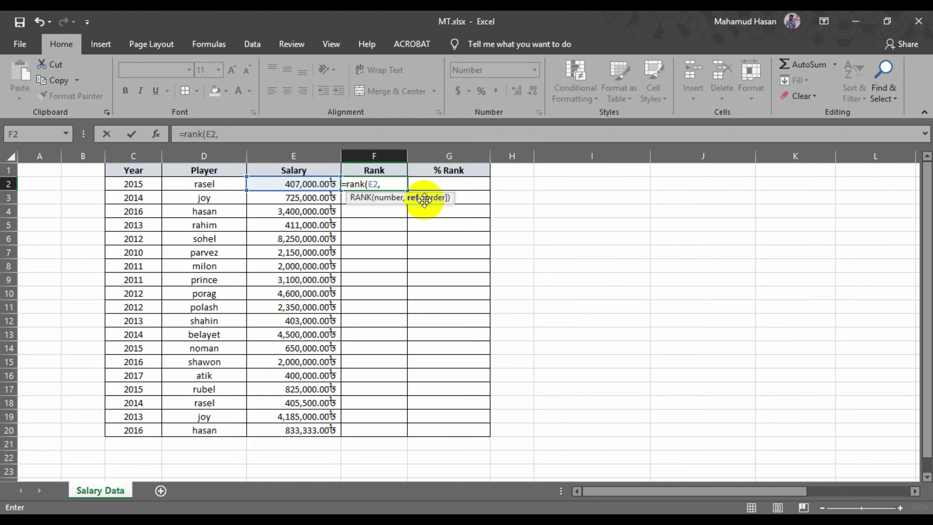
{"action": "left_click_drag", "start_coordinate": [309, 183], "coordinate": [325, 430]}
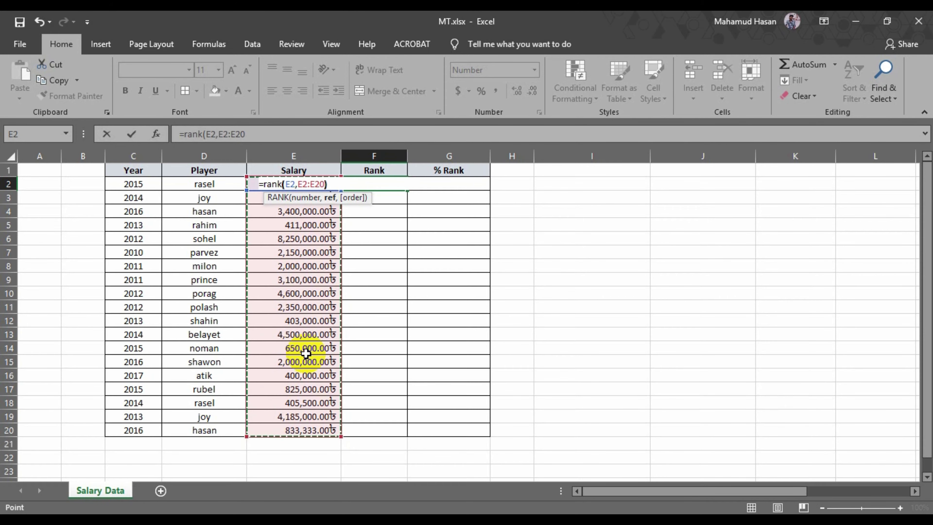
{"action": "type", "text": ")"}
{"action": "key", "text": "Return"}
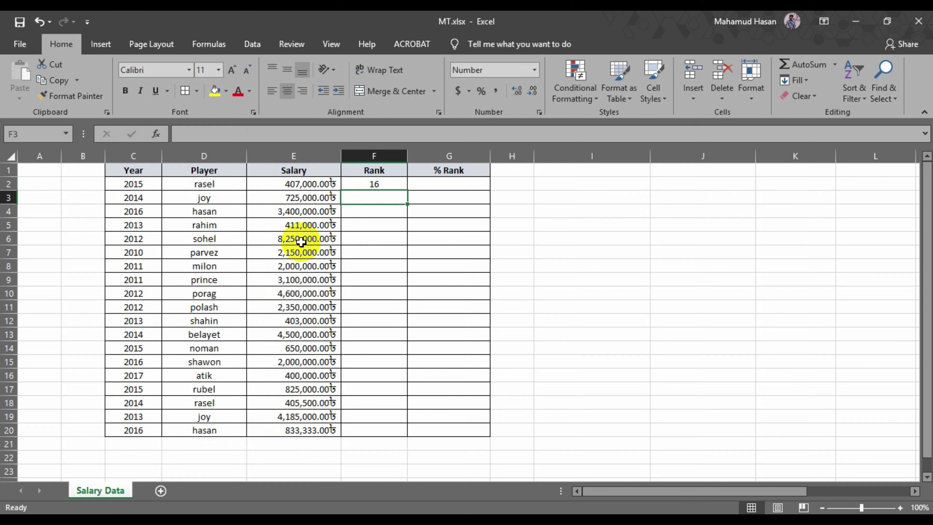
Step: Fill the F2 rank formula down to F20 and check F7's shifted range E7:E25
{"action": "left_click", "coordinate": [386, 185]}
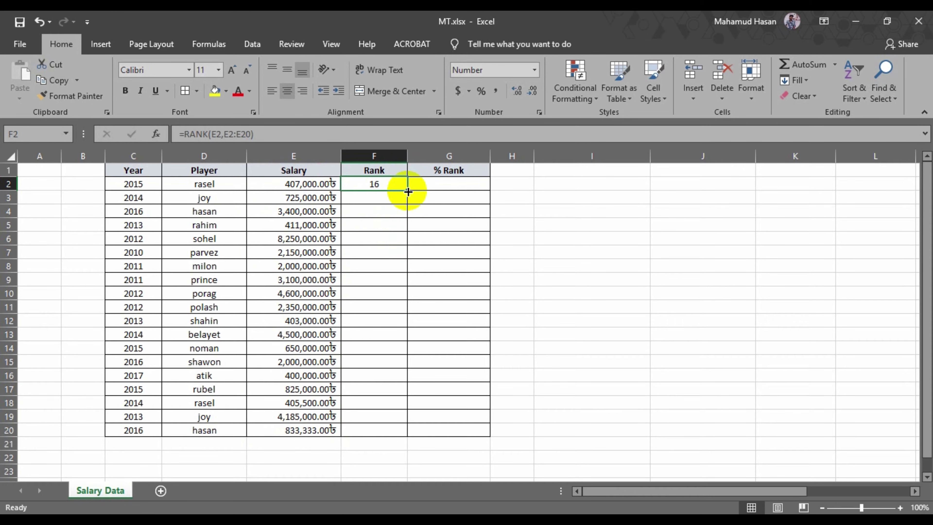
{"action": "double_click", "coordinate": [408, 191]}
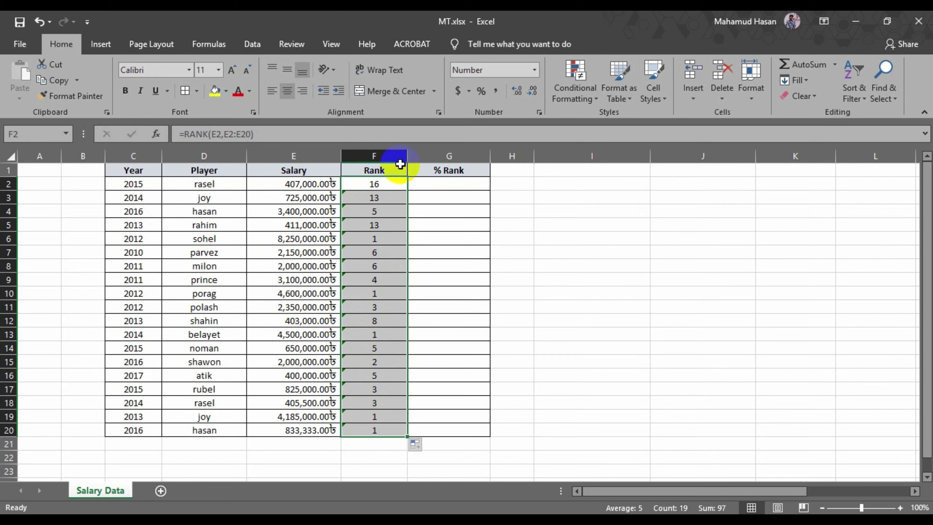
{"action": "left_click", "coordinate": [384, 182]}
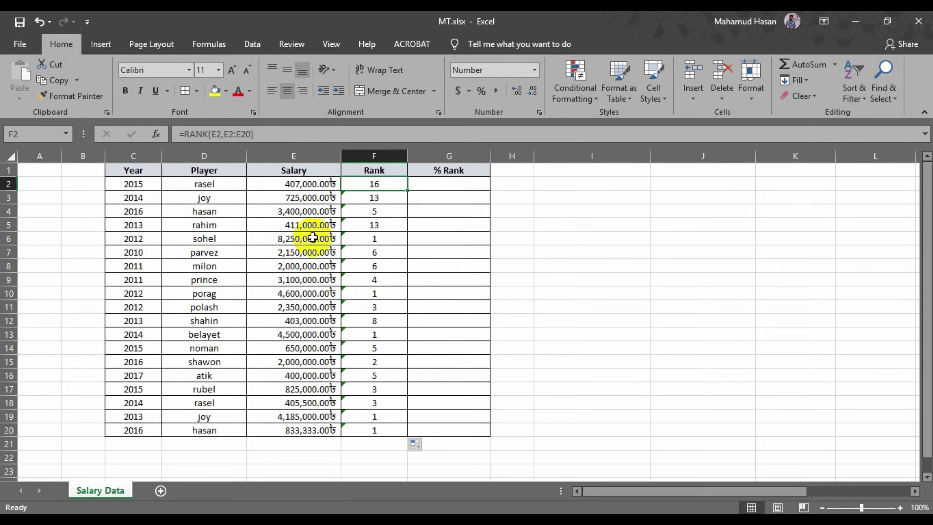
{"action": "left_click", "coordinate": [364, 253]}
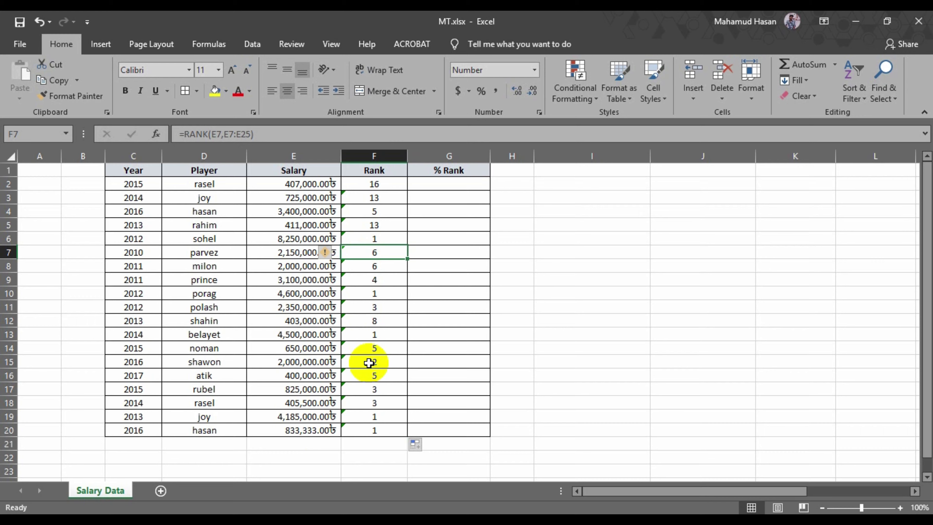
Step: Undo the fill and re-enter F2 as =RANK(E2,$E$2:$E$20), still showing 16
{"action": "key", "text": "ctrl+z"}
{"action": "key", "text": "ctrl+z"}
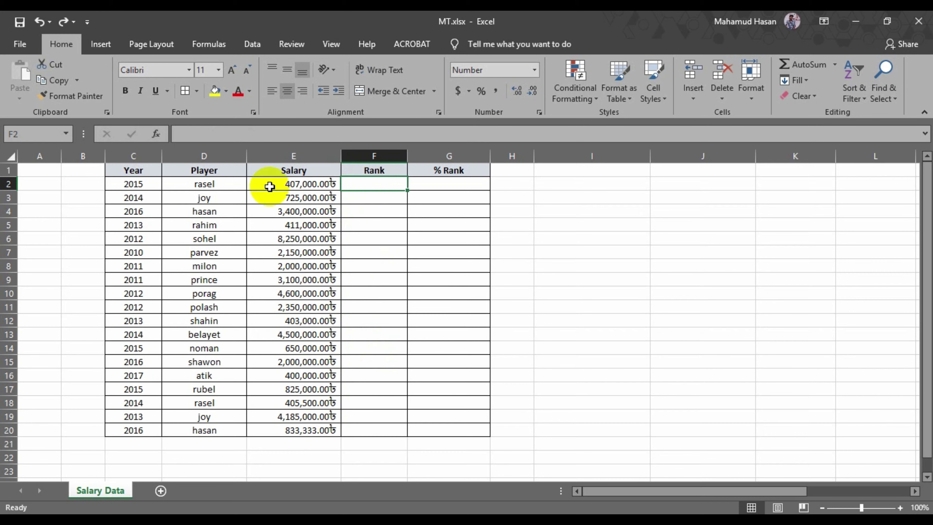
{"action": "type", "text": "=ra"}
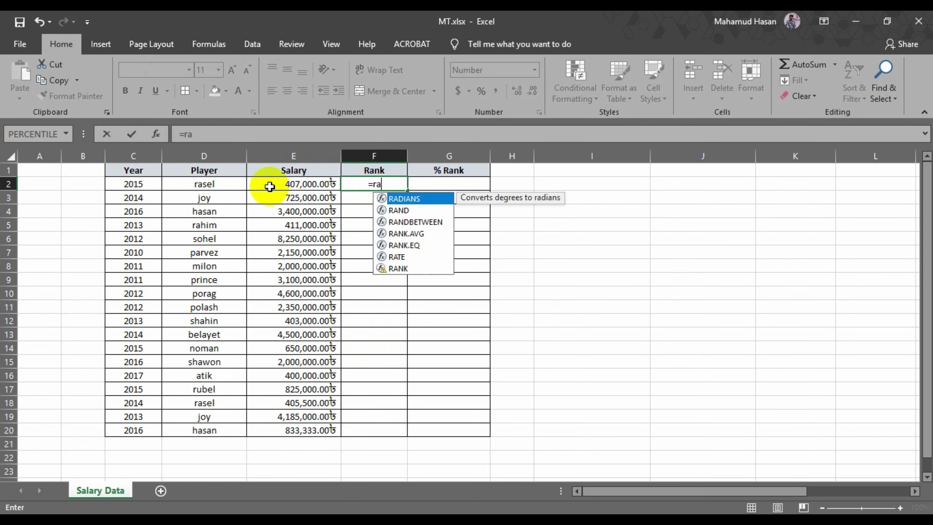
{"action": "type", "text": "nk"}
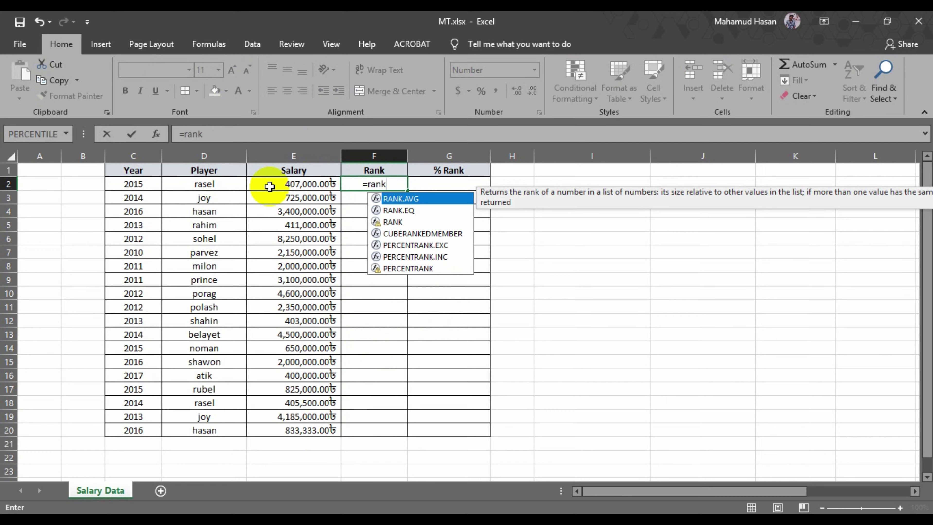
{"action": "type", "text": "("}
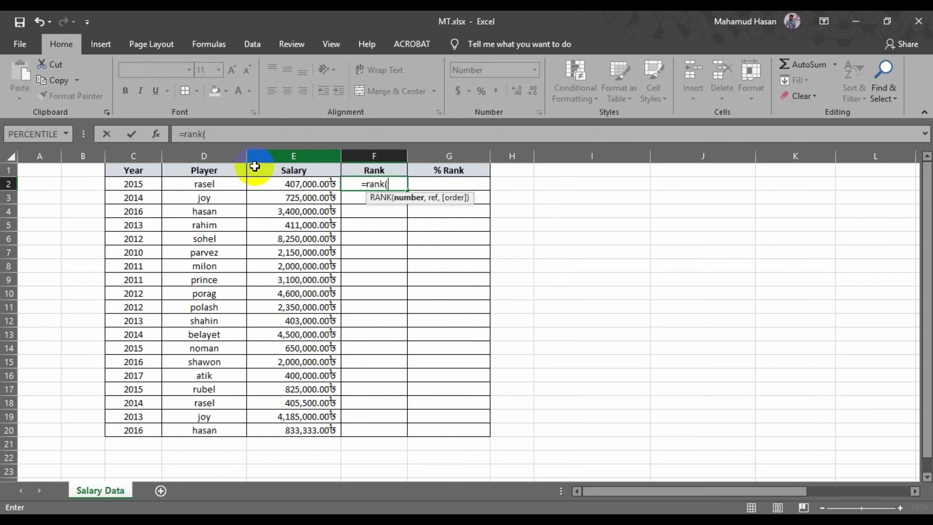
{"action": "left_click", "coordinate": [278, 182]}
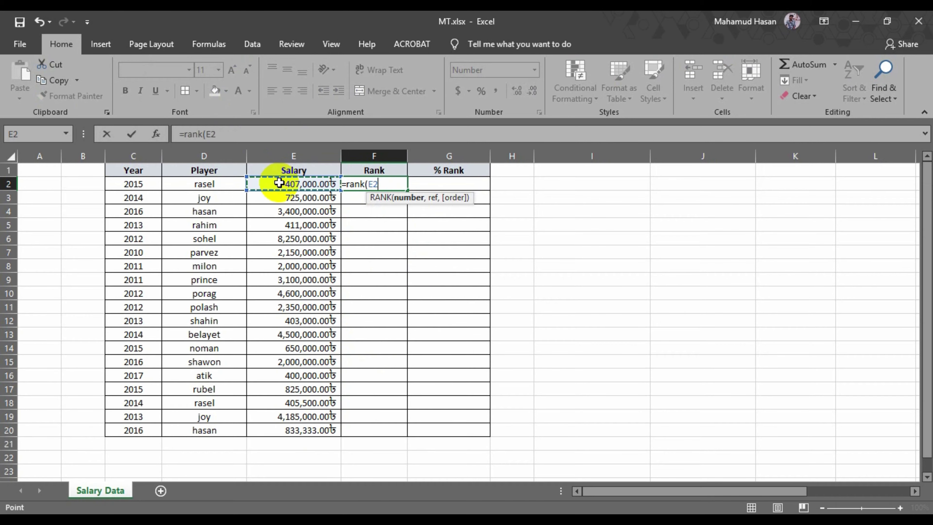
{"action": "type", "text": ","}
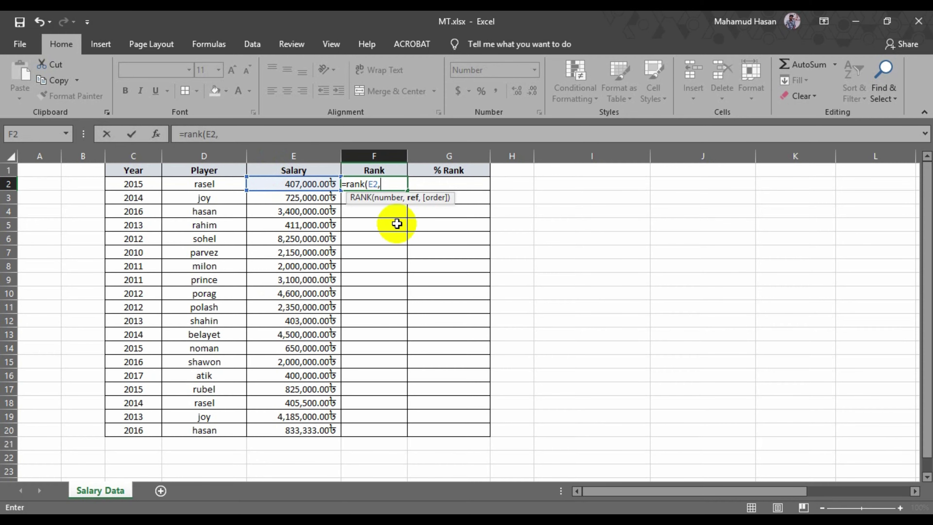
{"action": "left_click_drag", "start_coordinate": [310, 184], "coordinate": [310, 429]}
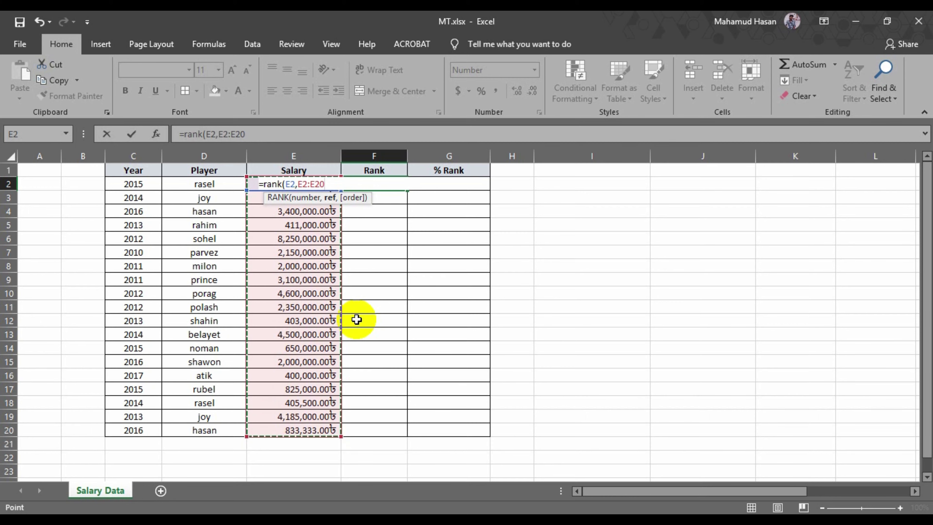
{"action": "key", "text": "F4"}
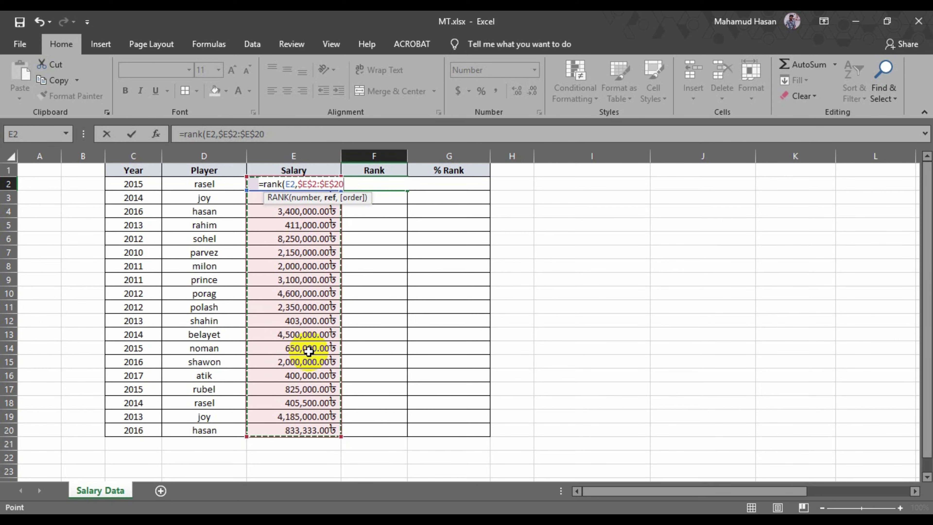
{"action": "type", "text": ")"}
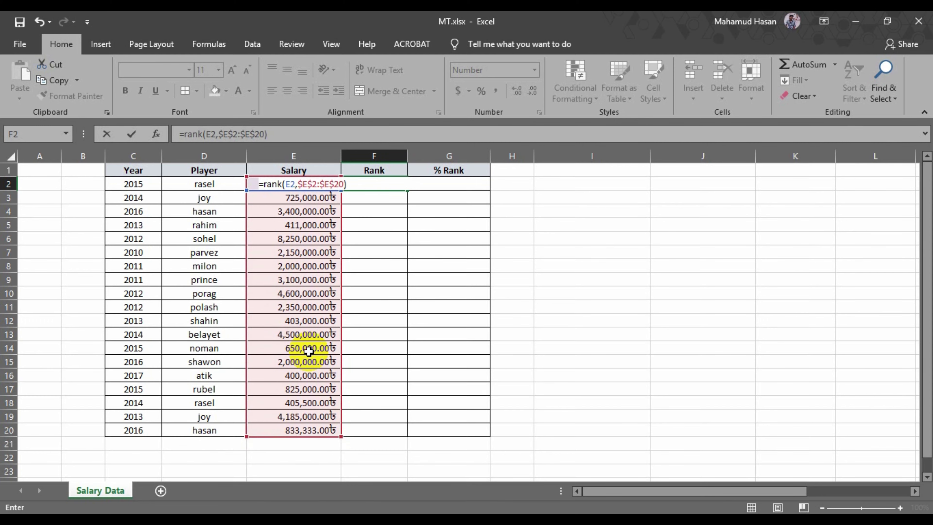
{"action": "key", "text": "Return"}
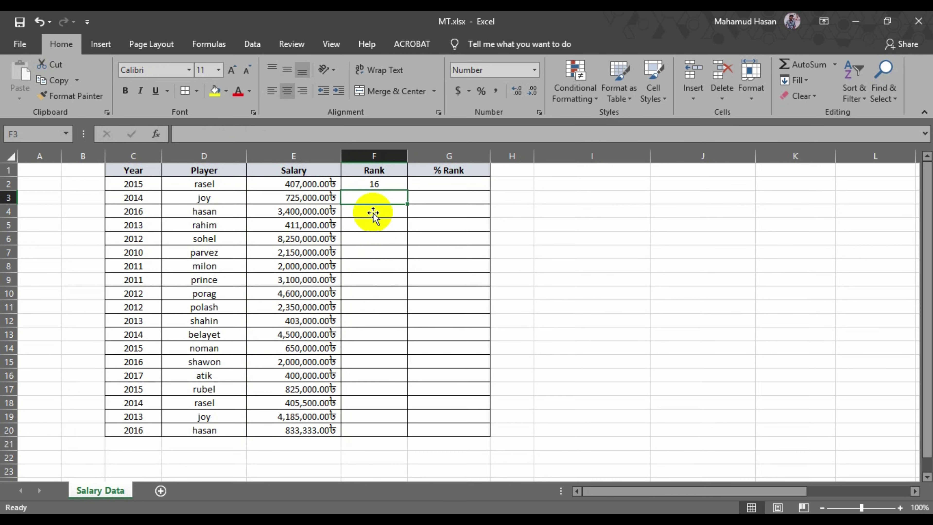
{"action": "left_click", "coordinate": [392, 183]}
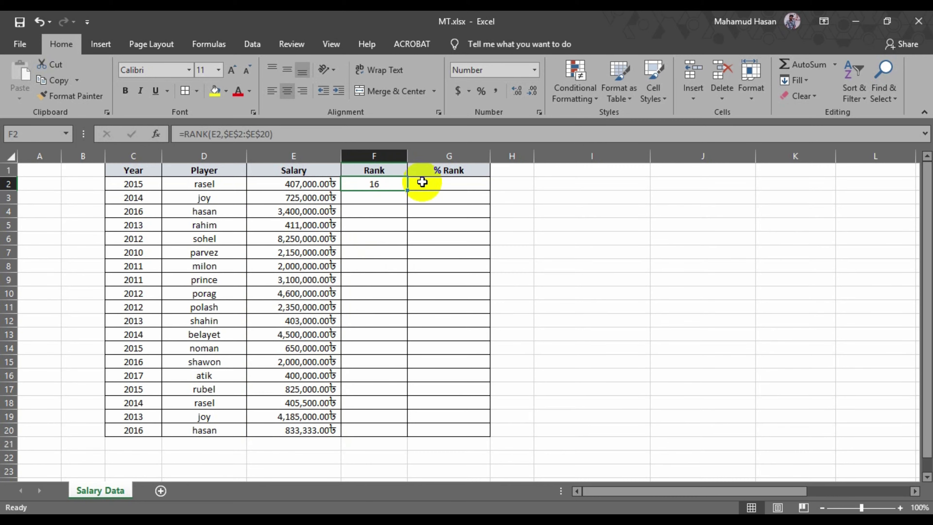
{"action": "double_click", "coordinate": [409, 192]}
{"action": "left_click", "coordinate": [762, 366]}
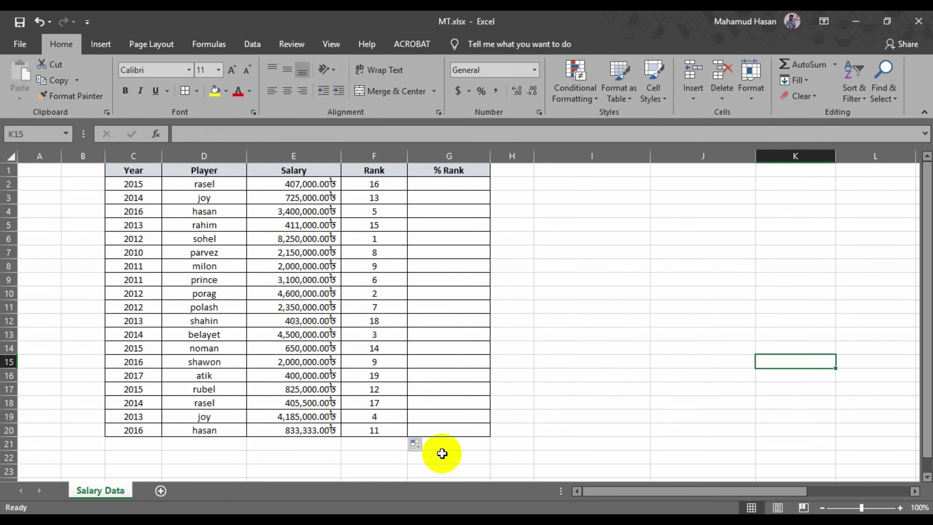
{"action": "left_click", "coordinate": [382, 418]}
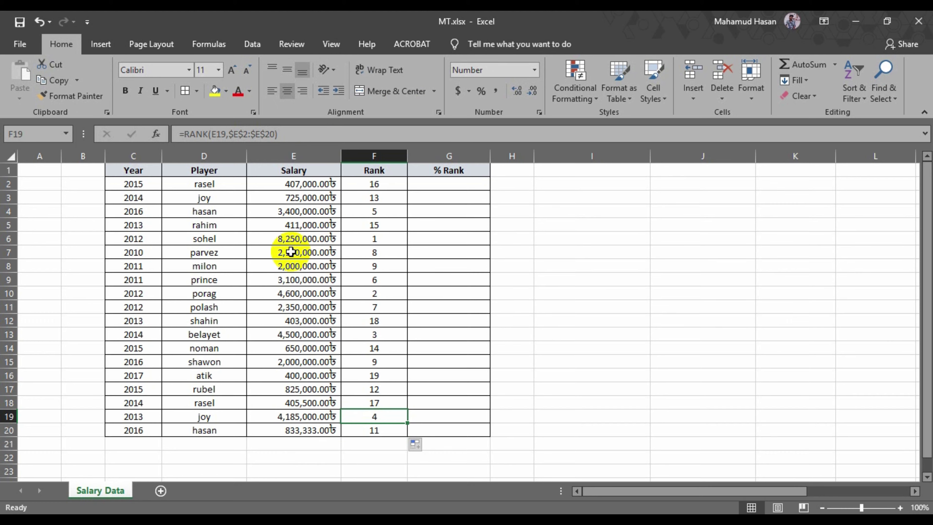
{"action": "left_click", "coordinate": [371, 239]}
{"action": "left_click", "coordinate": [279, 240]}
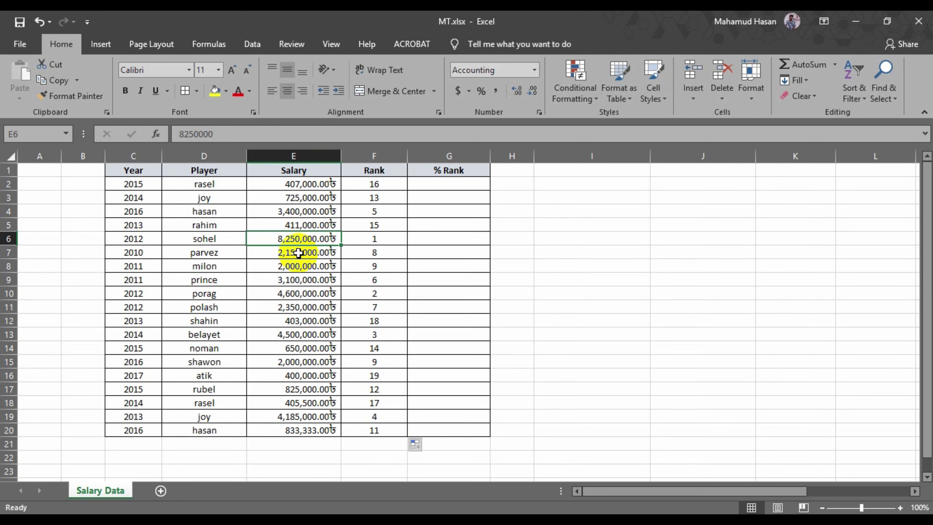
{"action": "left_click", "coordinate": [300, 294]}
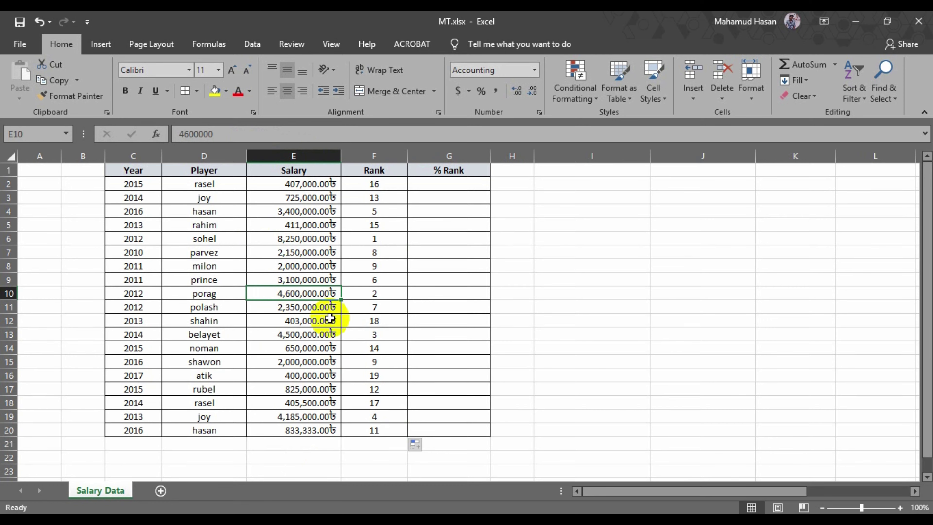
{"action": "left_click", "coordinate": [288, 338]}
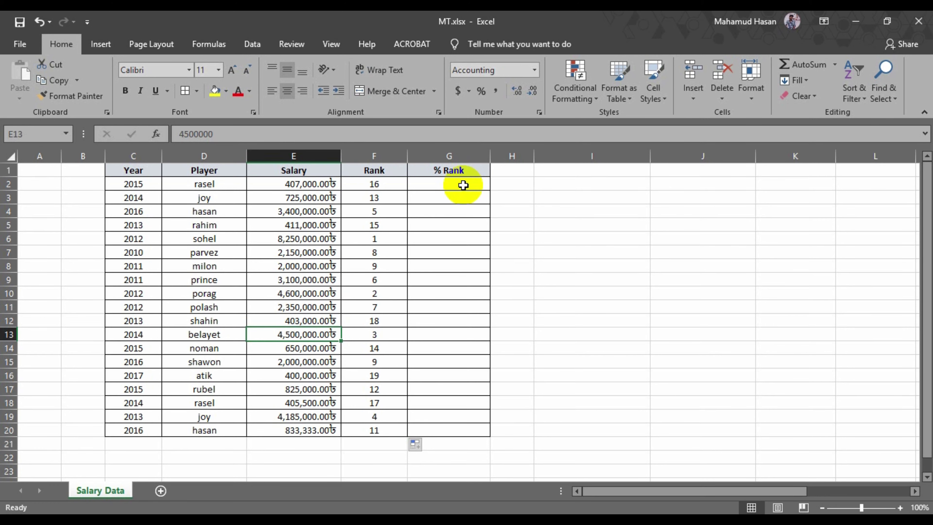
Step: Enter =PERCENTRANK(E2:E20,E2) in G2 and fill it down through G20
{"action": "left_click", "coordinate": [463, 185]}
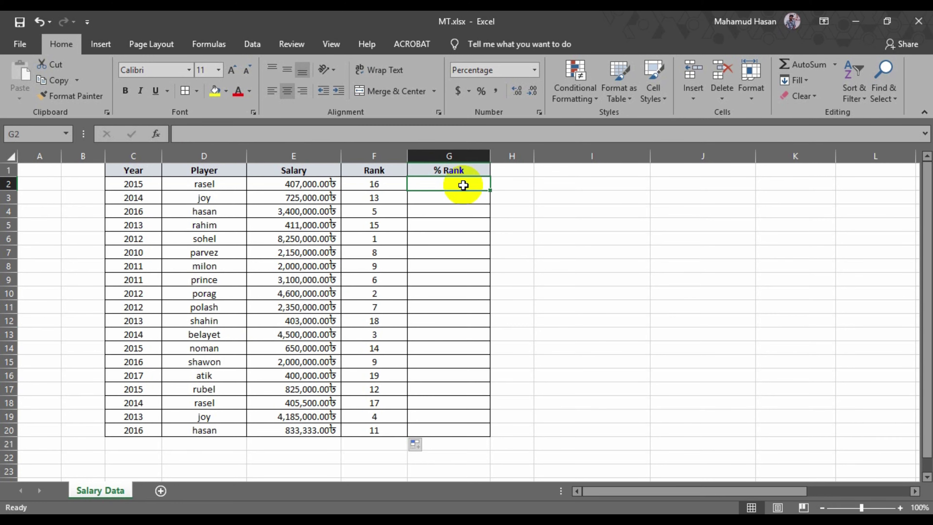
{"action": "type", "text": "=pe"}
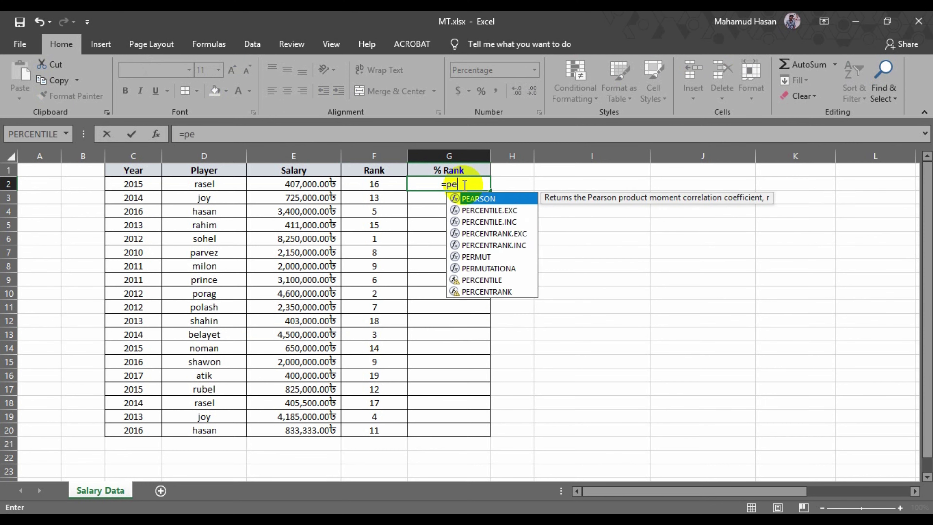
{"action": "type", "text": "rcentrank("}
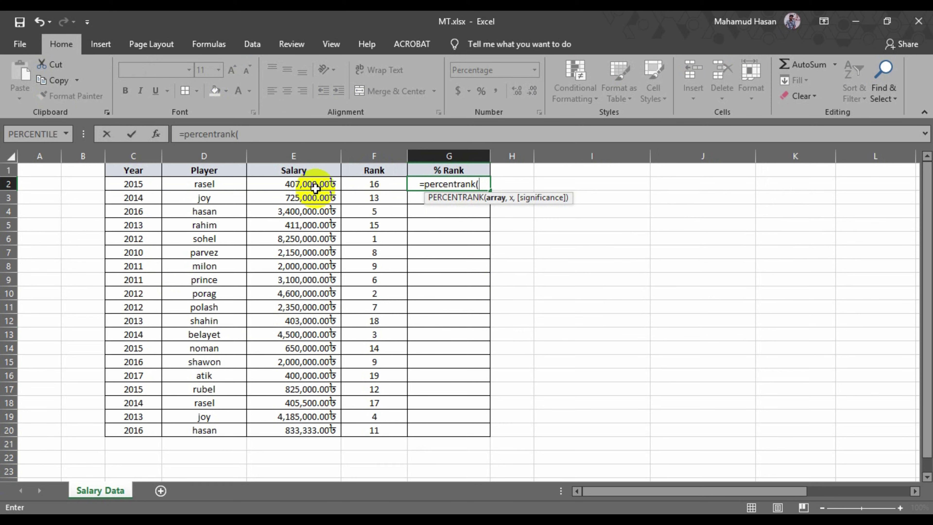
{"action": "left_click_drag", "start_coordinate": [316, 186], "coordinate": [294, 430]}
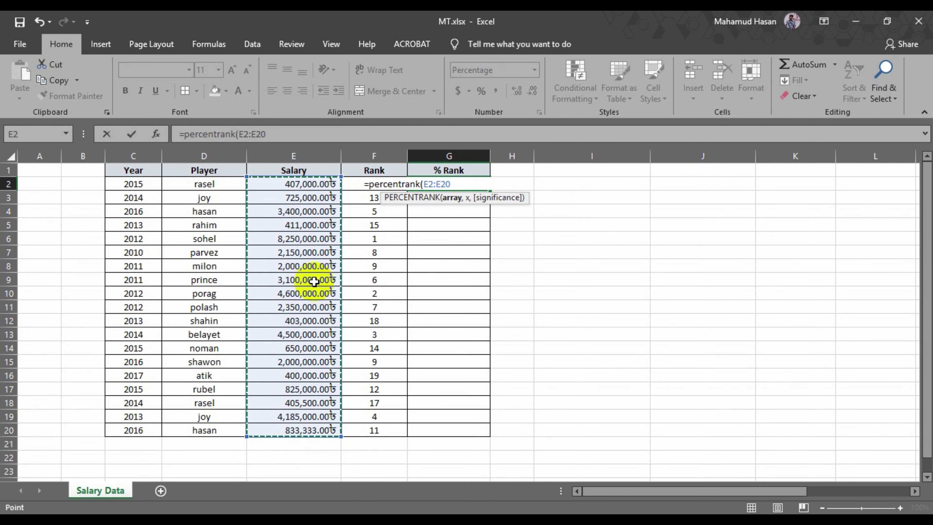
{"action": "type", "text": ","}
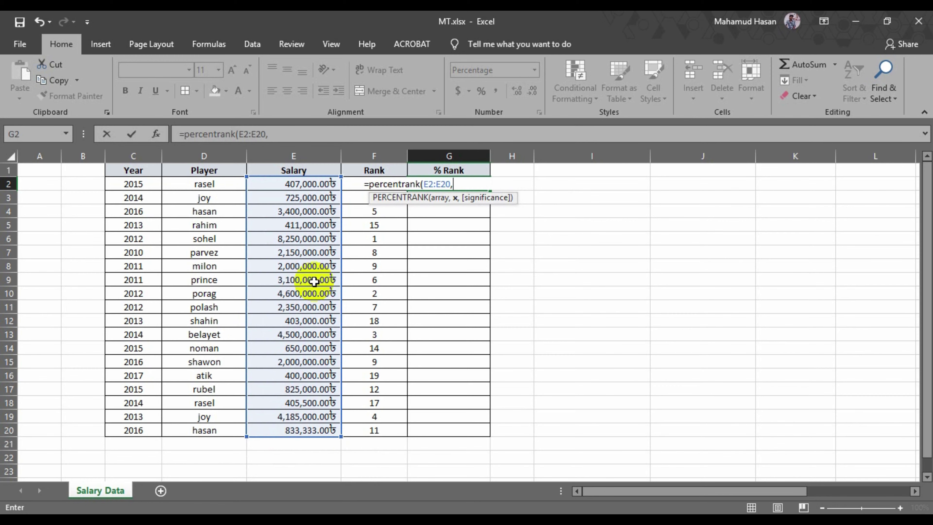
{"action": "left_click", "coordinate": [299, 184]}
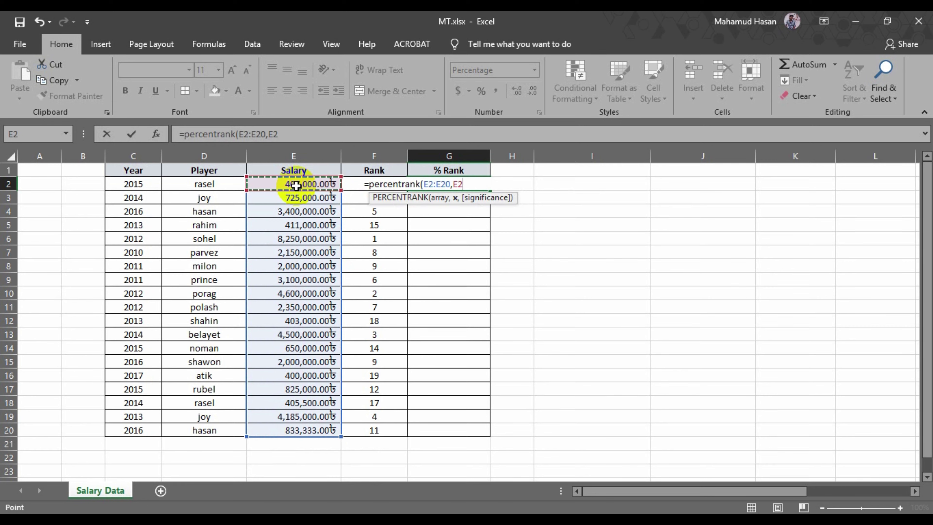
{"action": "type", "text": ")"}
{"action": "key", "text": "Return"}
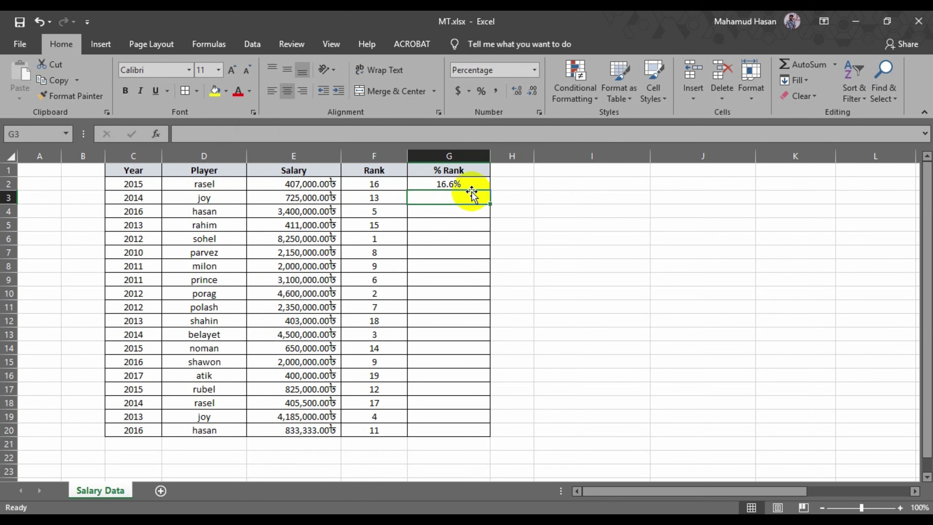
{"action": "left_click", "coordinate": [476, 182]}
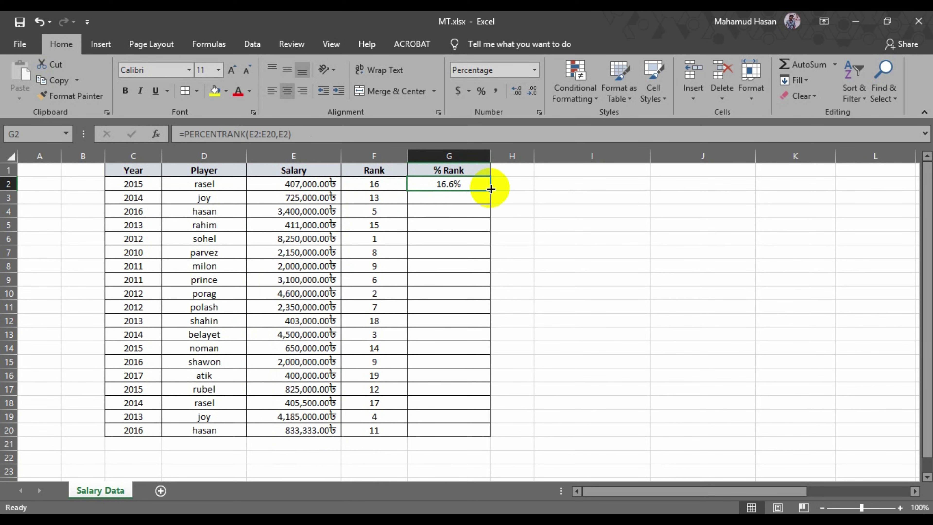
{"action": "double_click", "coordinate": [491, 189]}
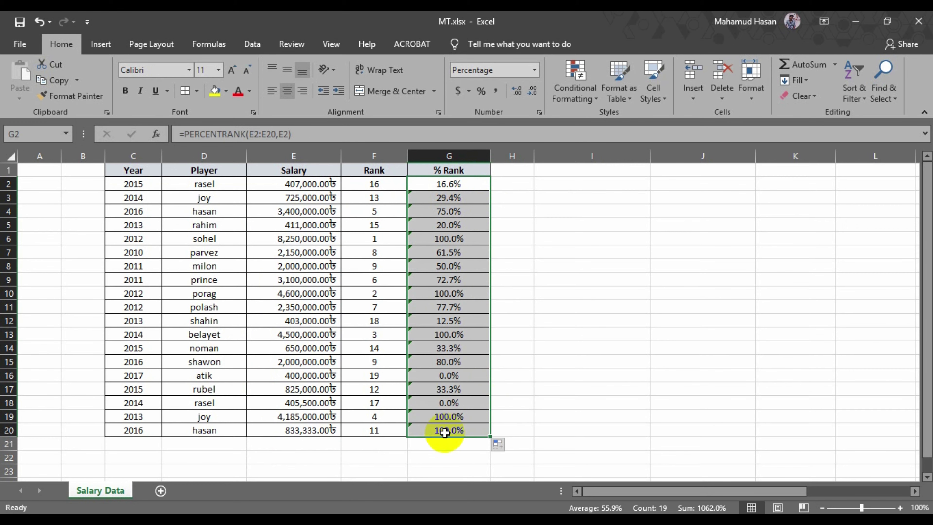
Step: Undo the faulty fill and re-enter G2 as =PERCENTRANK($E$2:$E$20,E2), giving 16.6%
{"action": "left_click", "coordinate": [444, 388]}
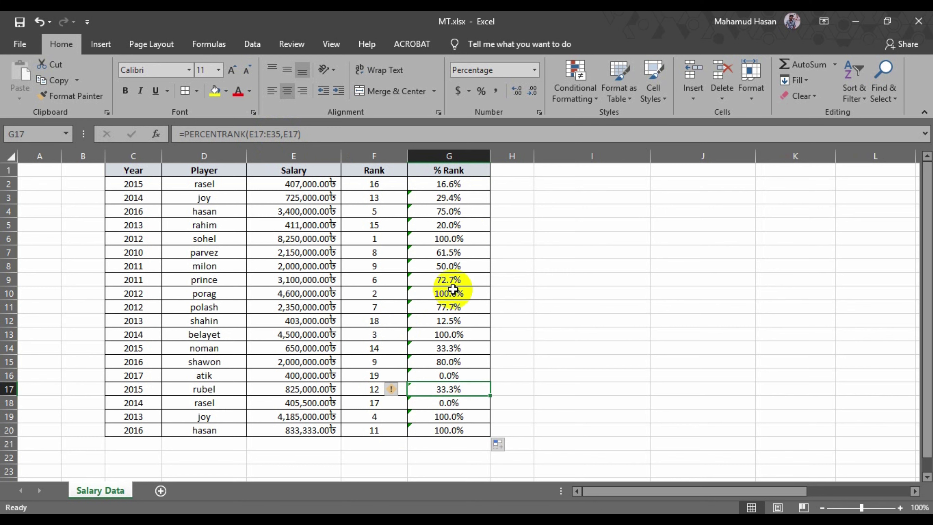
{"action": "key", "text": "ctrl+z"}
{"action": "key", "text": "ctrl+z"}
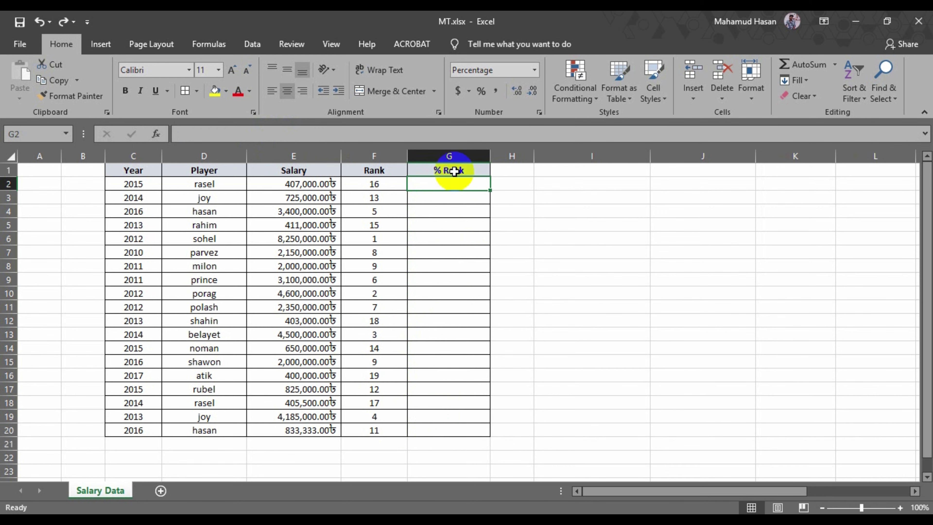
{"action": "type", "text": "="}
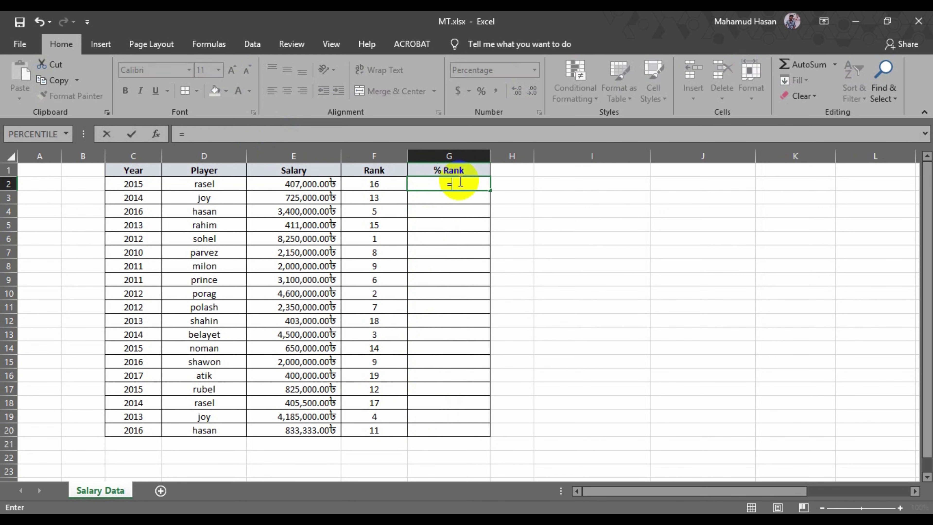
{"action": "type", "text": "percen"}
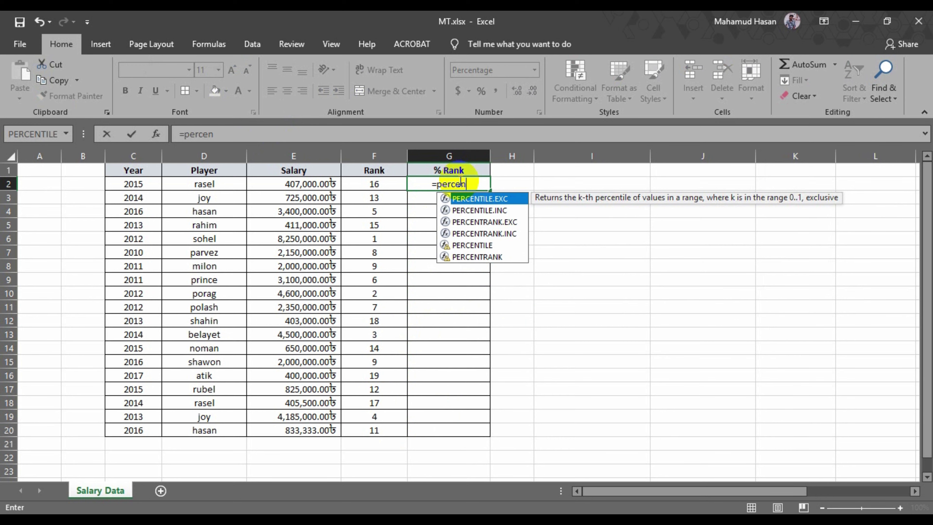
{"action": "type", "text": "trank("}
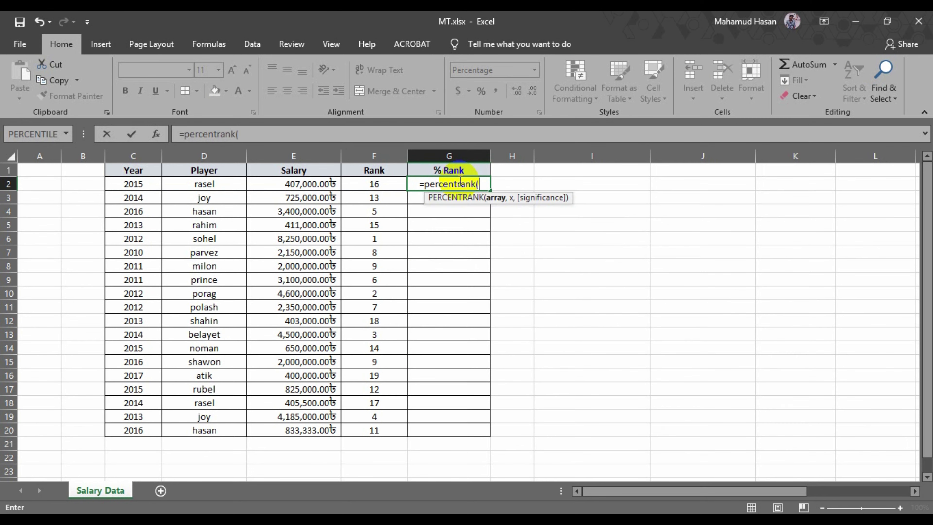
{"action": "left_click_drag", "start_coordinate": [295, 185], "coordinate": [303, 437]}
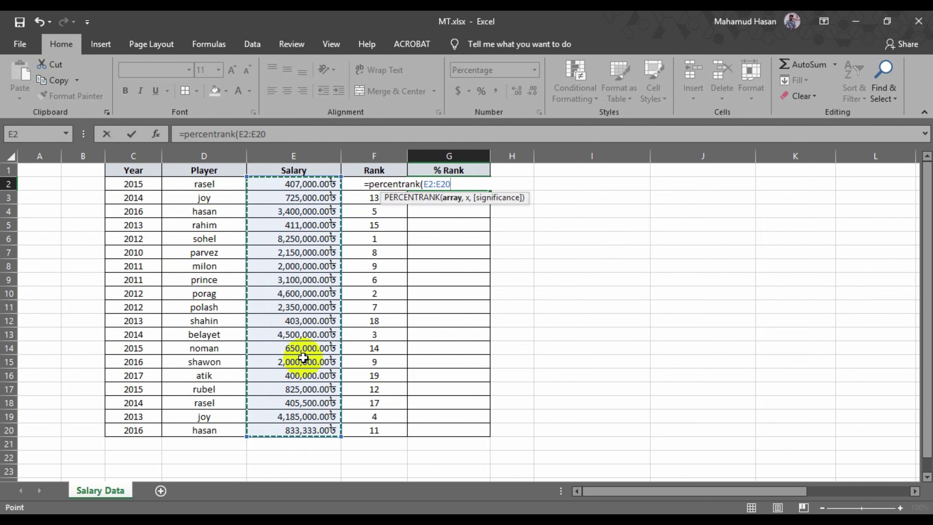
{"action": "key", "text": "F4"}
{"action": "type", "text": ","}
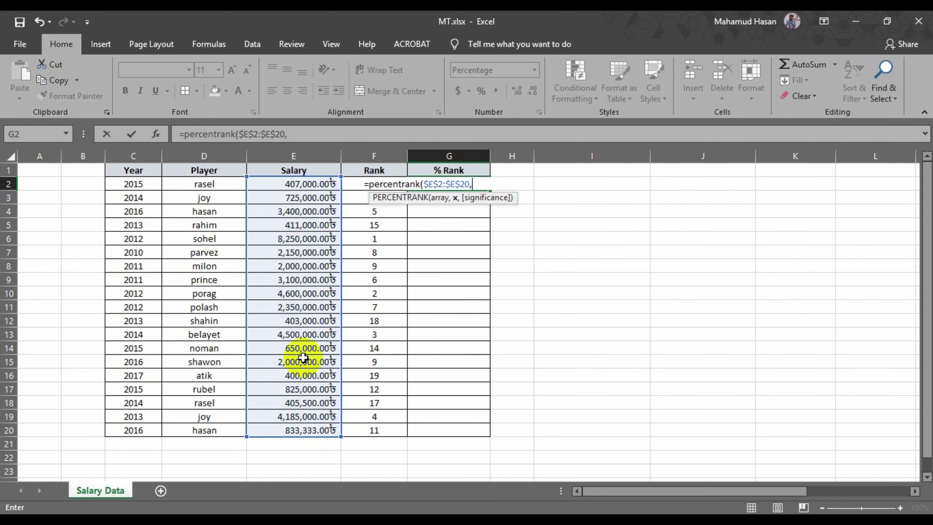
{"action": "left_click", "coordinate": [310, 188]}
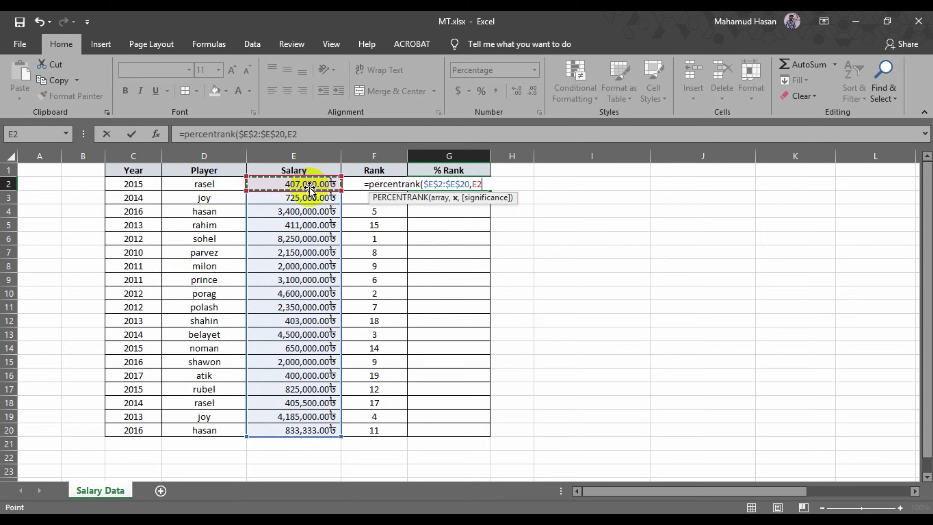
{"action": "type", "text": ")"}
{"action": "key", "text": "Return"}
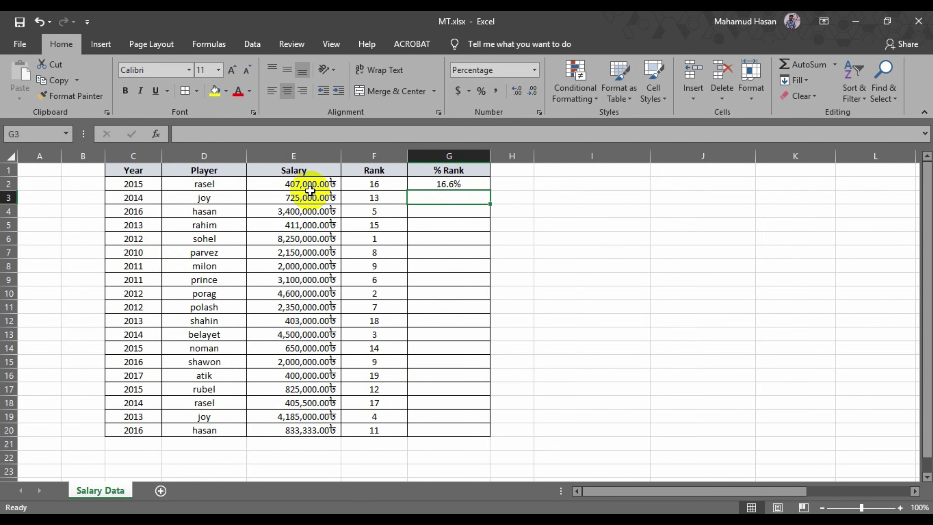
Step: Fill the locked-range G2 formula down to G20, then compare G16's formula with F16's
{"action": "left_click", "coordinate": [469, 183]}
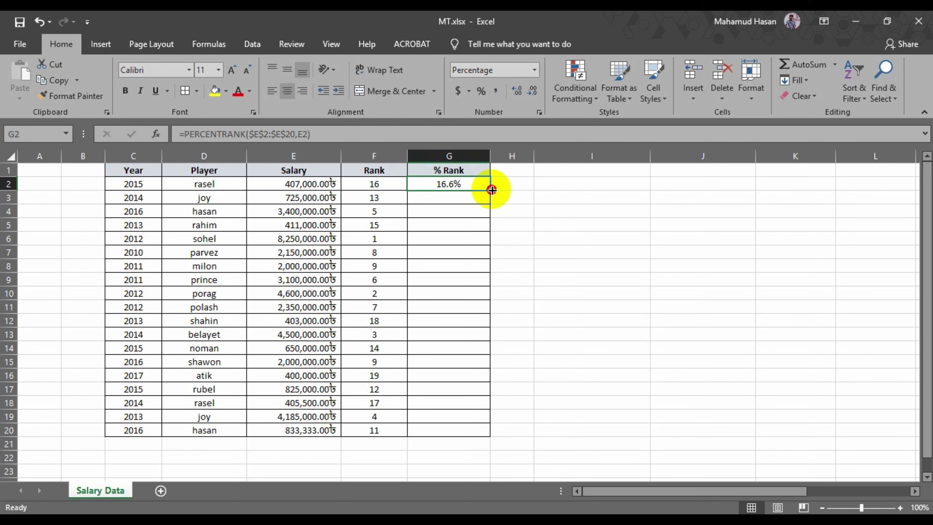
{"action": "double_click", "coordinate": [491, 189]}
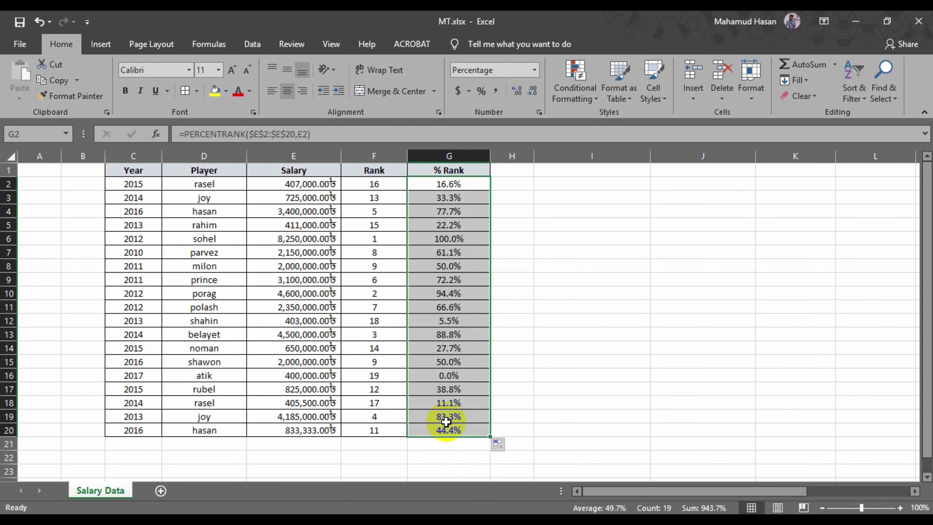
{"action": "left_click", "coordinate": [452, 375]}
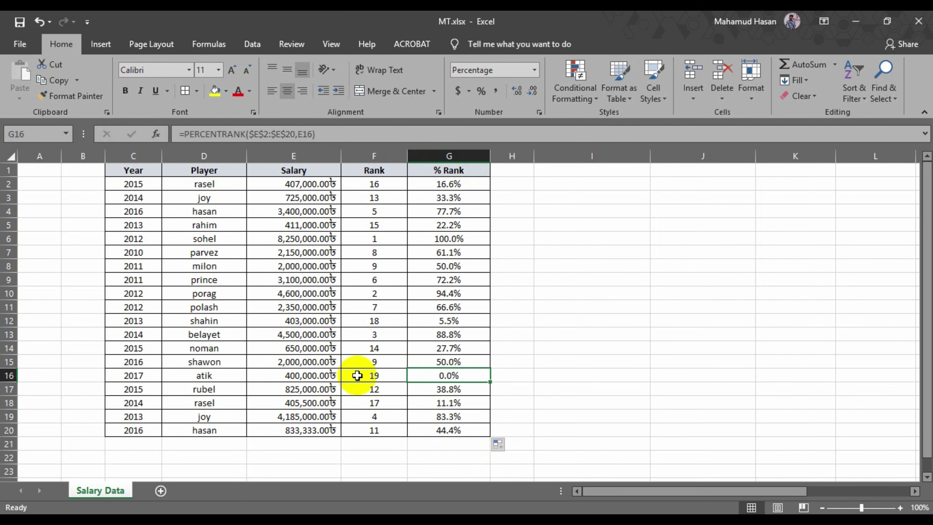
{"action": "left_click", "coordinate": [375, 375]}
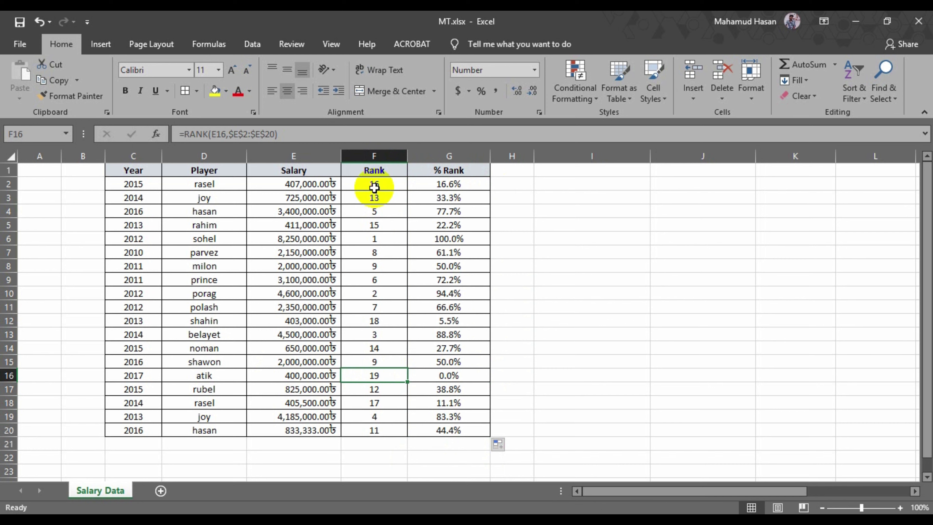